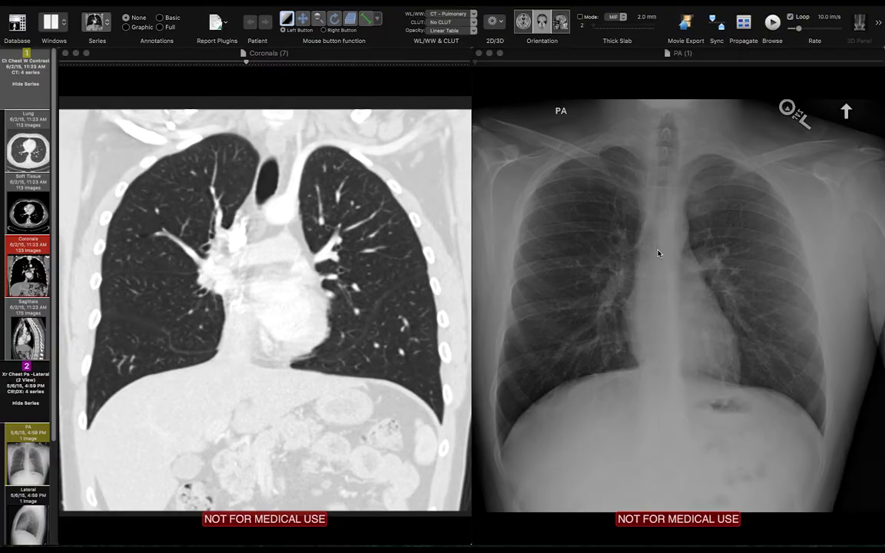
Drag a custom window/level onto the PA radiograph to change its brightness and contrast
{"action": "left_click", "coordinate": [656, 254]}
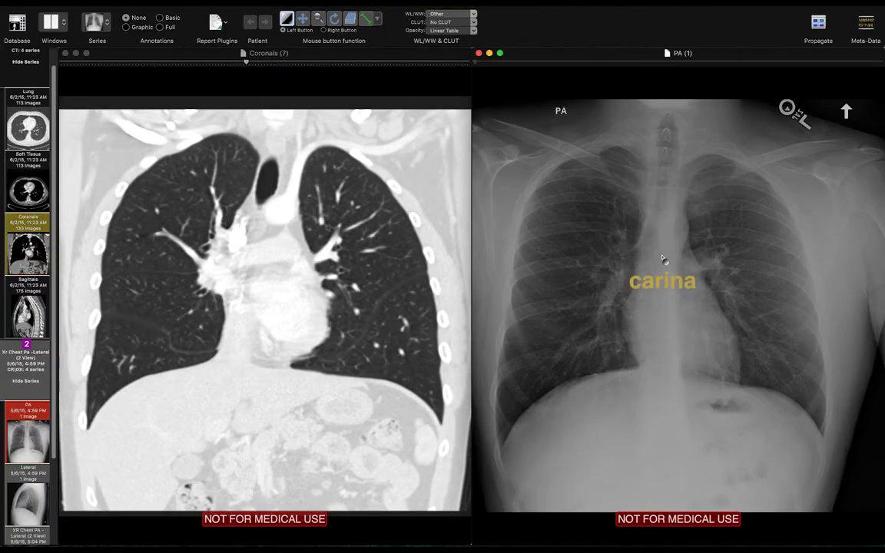
{"action": "mouse_move", "coordinate": [657, 253]}
{"action": "left_mouse_down"}
{"action": "mouse_move", "coordinate": [662, 259]}
{"action": "mouse_move", "coordinate": [651, 256]}
{"action": "left_mouse_up"}
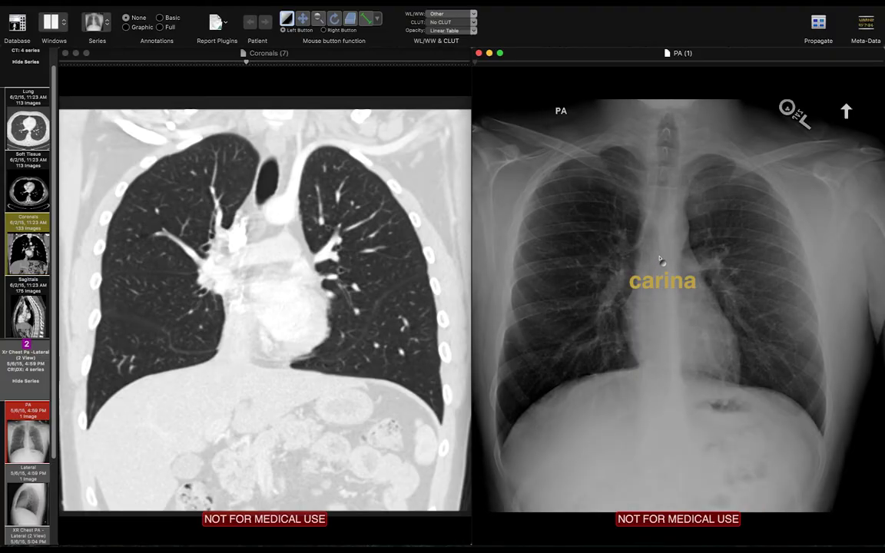
{"action": "mouse_move", "coordinate": [666, 256]}
{"action": "left_mouse_down"}
{"action": "mouse_move", "coordinate": [647, 158]}
{"action": "mouse_move", "coordinate": [681, 197]}
{"action": "mouse_move", "coordinate": [691, 163]}
{"action": "mouse_move", "coordinate": [653, 174]}
{"action": "mouse_move", "coordinate": [653, 147]}
{"action": "mouse_move", "coordinate": [635, 184]}
{"action": "mouse_move", "coordinate": [643, 219]}
{"action": "left_mouse_up"}
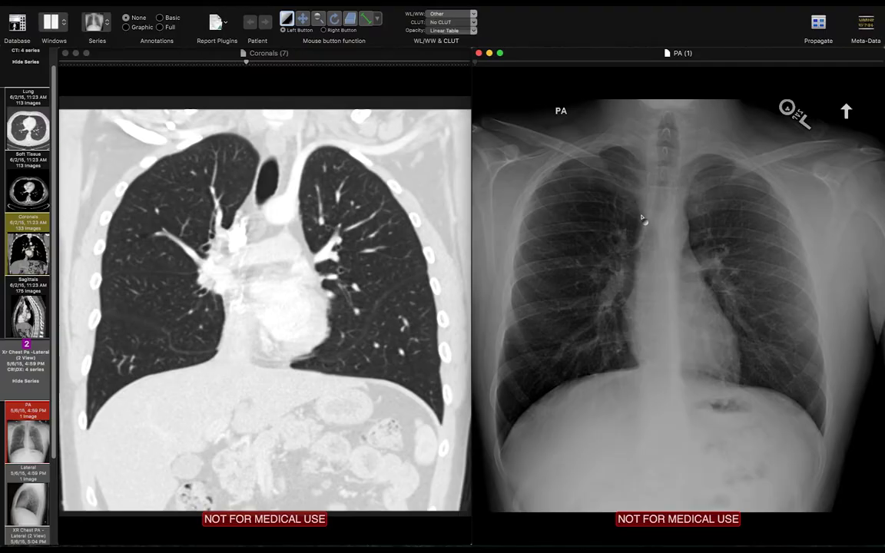
Put the coronal CT in the CT - Abdomen window and scroll to the heart and great vessels
{"action": "left_click", "coordinate": [405, 235]}
{"action": "key", "text": "2"}
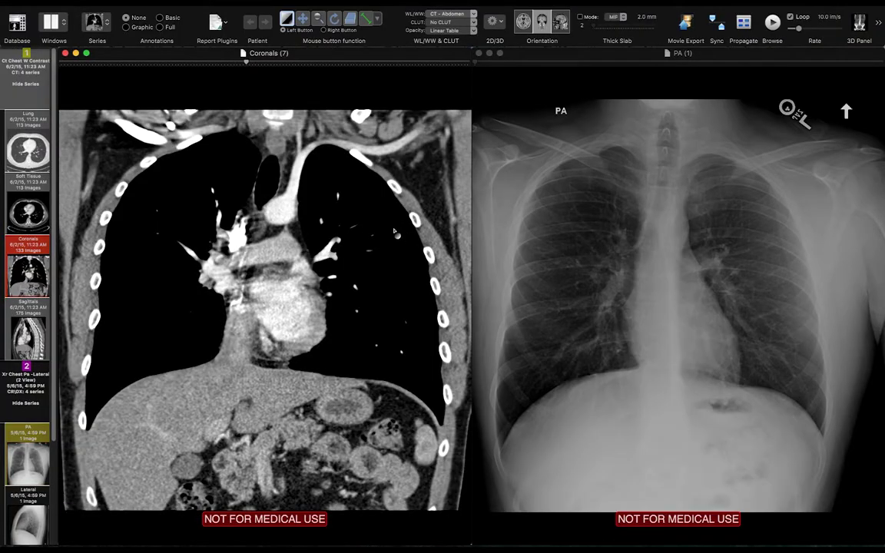
{"action": "scroll", "coordinate": [370, 213], "scroll_direction": "up", "scroll_amount": 7}
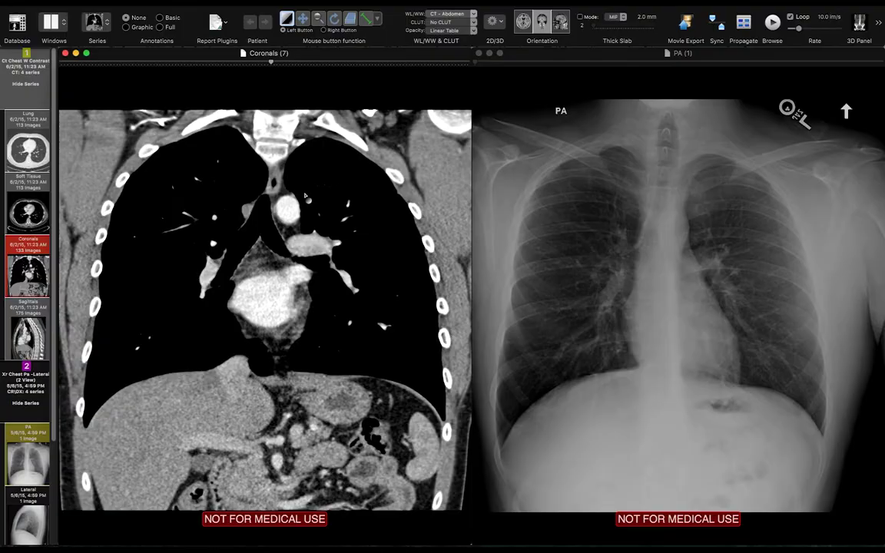
{"action": "scroll", "coordinate": [255, 195], "scroll_direction": "up", "scroll_amount": 4}
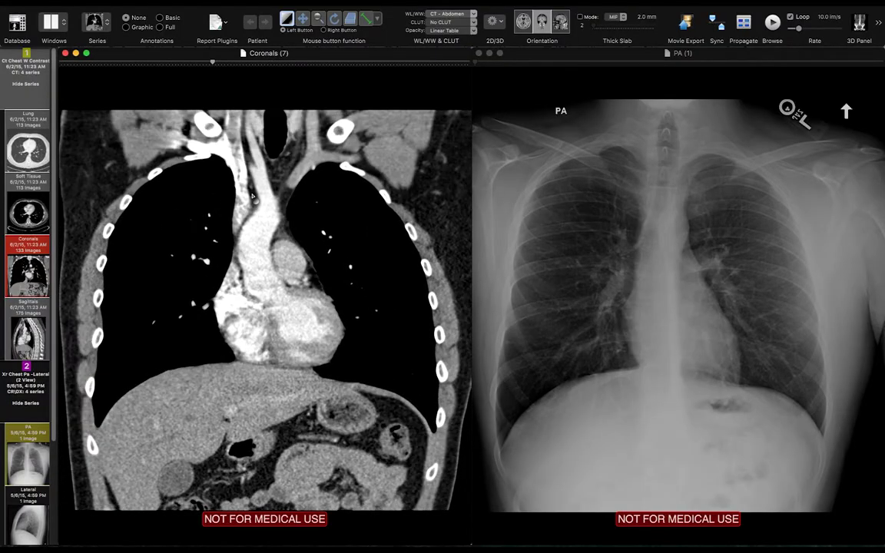
{"action": "scroll", "coordinate": [215, 198], "scroll_direction": "down", "scroll_amount": 2}
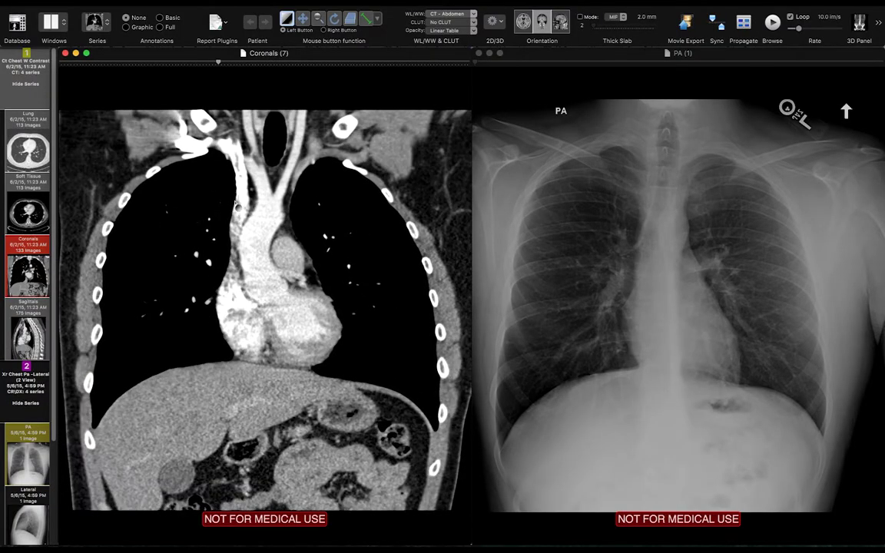
{"action": "scroll", "coordinate": [231, 189], "scroll_direction": "up", "scroll_amount": 4}
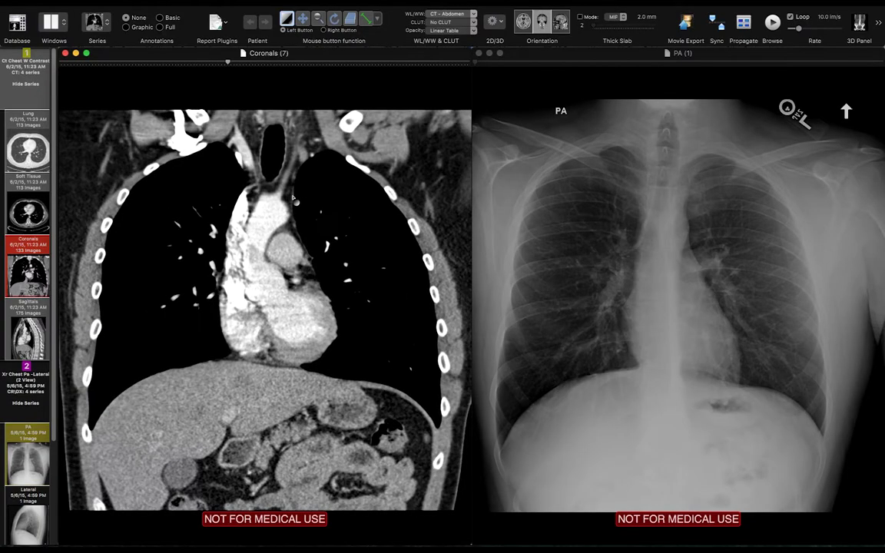
{"action": "scroll", "coordinate": [303, 204], "scroll_direction": "down", "scroll_amount": 13}
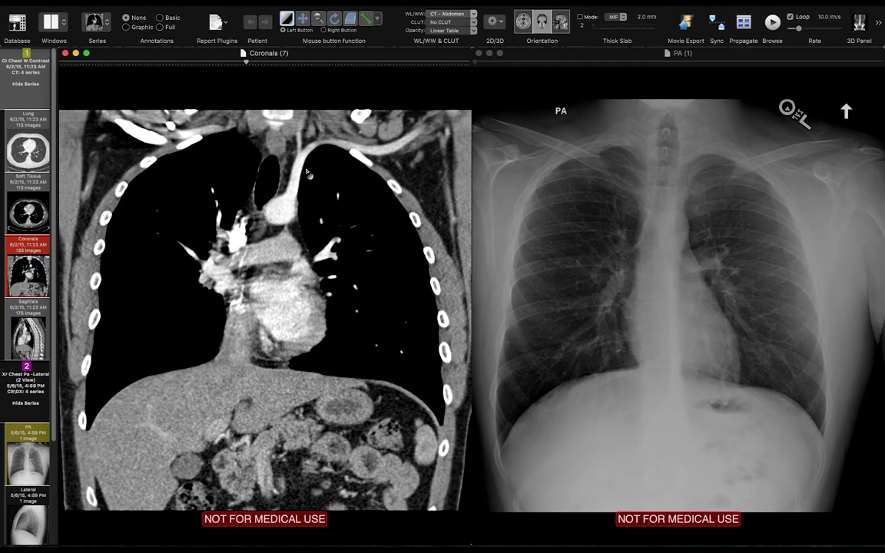
{"action": "scroll", "coordinate": [283, 160], "scroll_direction": "down", "scroll_amount": 5}
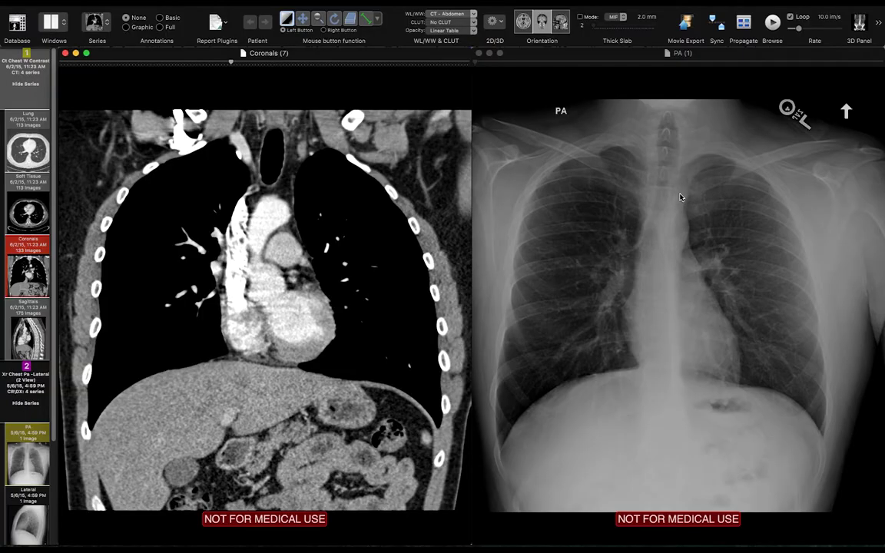
Scroll the coronal CT to a slice showing the trachea above the aorta and heart
{"action": "scroll", "coordinate": [277, 201], "scroll_direction": "down", "scroll_amount": 10}
{"action": "scroll", "coordinate": [277, 201], "scroll_direction": "up", "scroll_amount": 5}
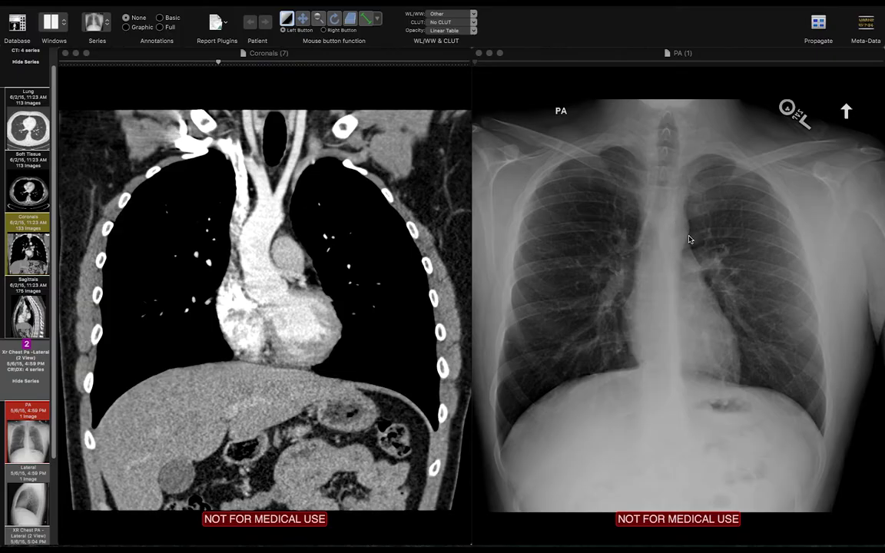
{"action": "left_click", "coordinate": [680, 292]}
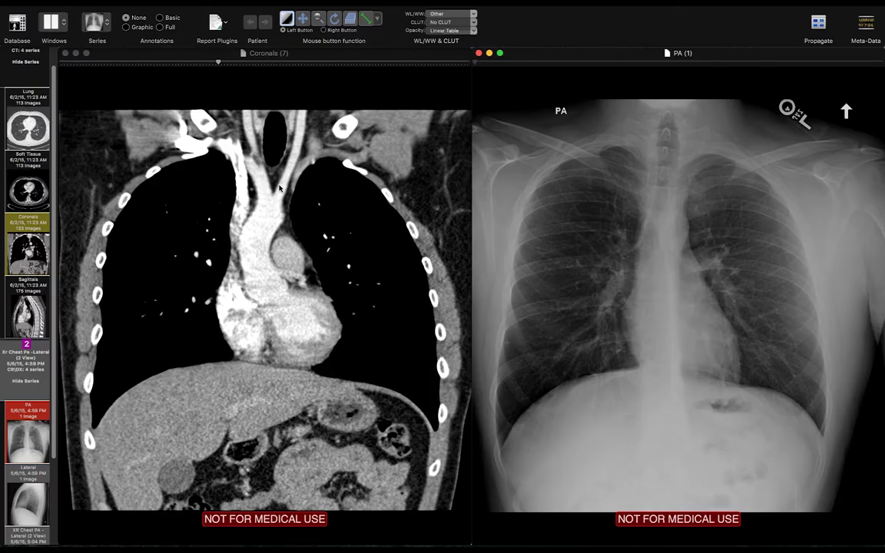
Page the coronal CT back to a posterior slice with the descending aorta between the lungs
{"action": "scroll", "coordinate": [258, 184], "scroll_direction": "down", "scroll_amount": 5}
{"action": "scroll", "coordinate": [285, 206], "scroll_direction": "down", "scroll_amount": 5}
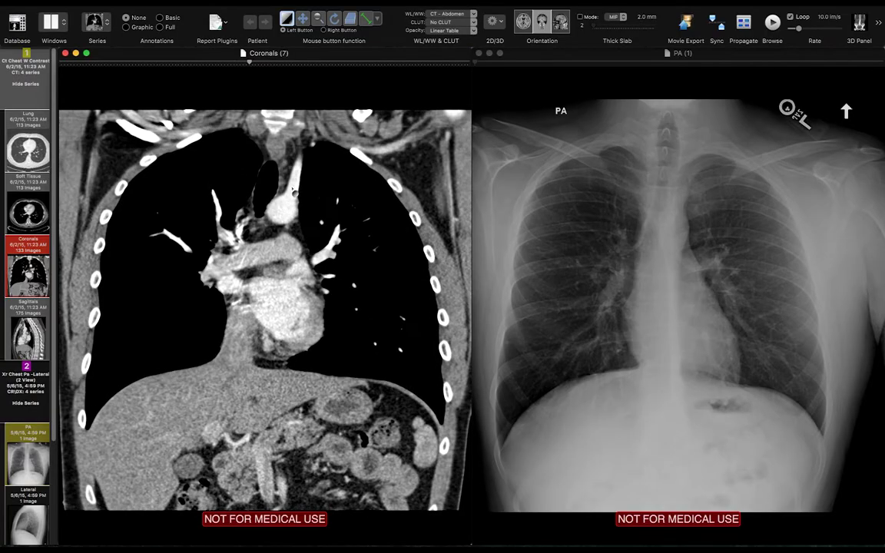
{"action": "scroll", "coordinate": [279, 221], "scroll_direction": "down", "scroll_amount": 8}
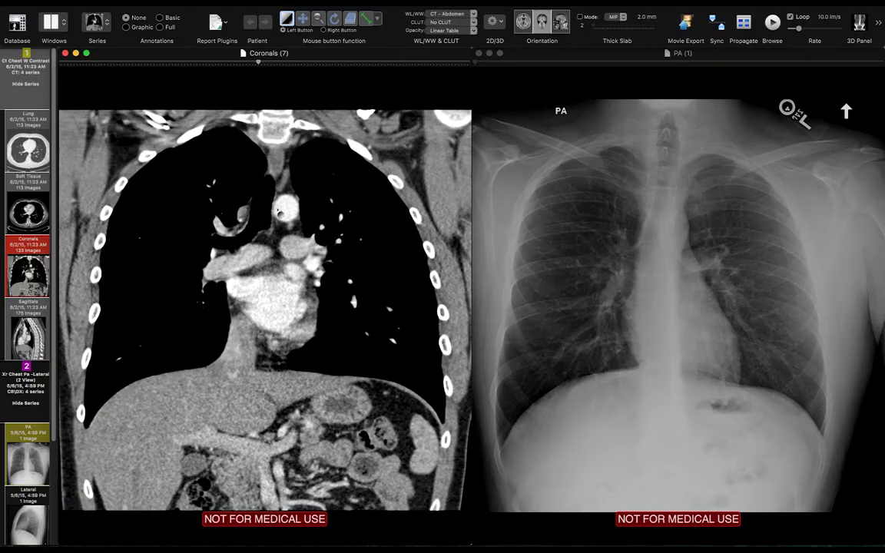
{"action": "scroll", "coordinate": [294, 212], "scroll_direction": "down", "scroll_amount": 3}
{"action": "scroll", "coordinate": [294, 217], "scroll_direction": "down", "scroll_amount": 6}
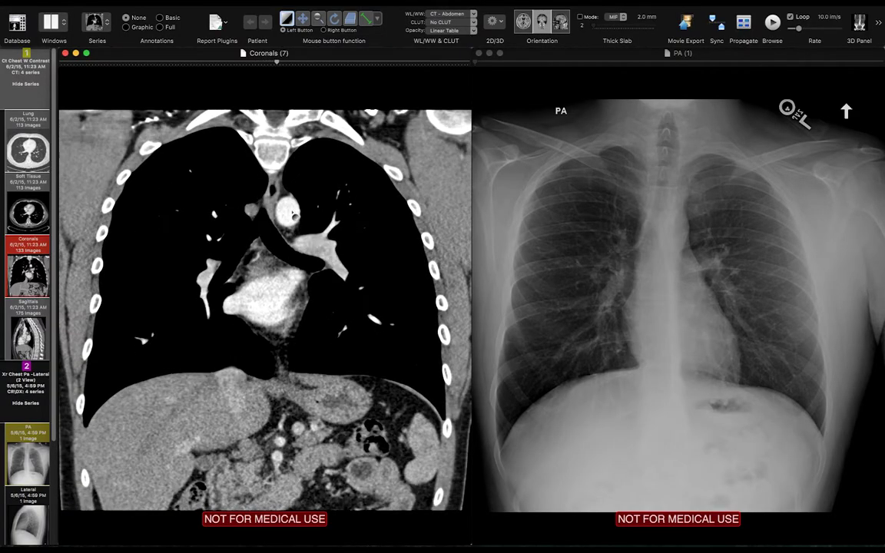
{"action": "scroll", "coordinate": [298, 221], "scroll_direction": "down", "scroll_amount": 11}
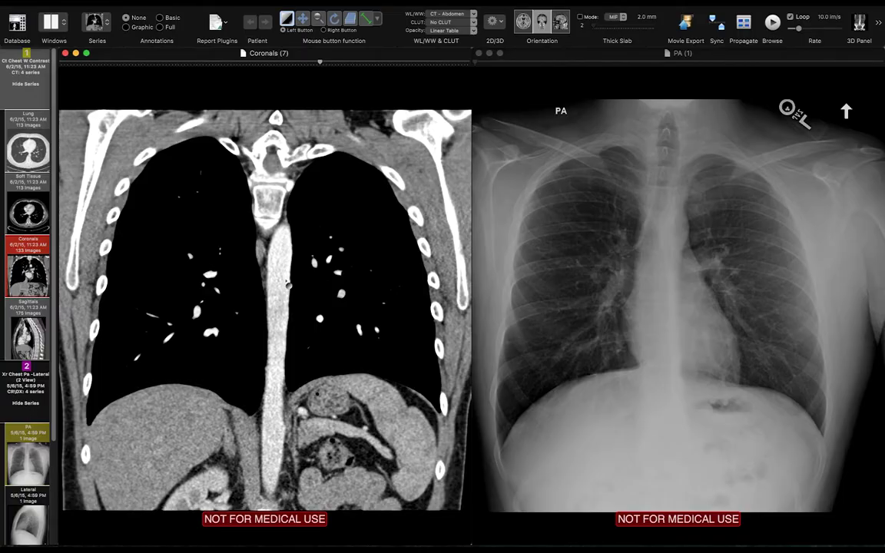
{"action": "scroll", "coordinate": [284, 349], "scroll_direction": "down", "scroll_amount": 1}
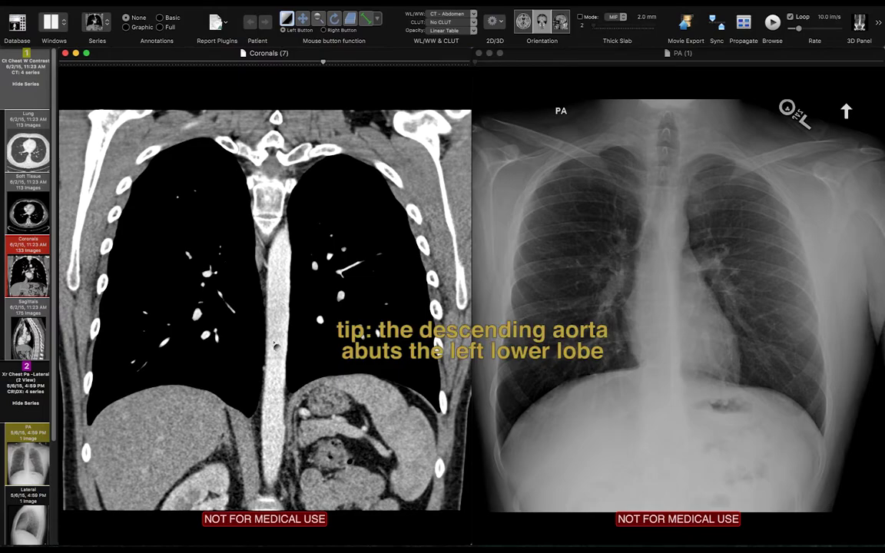
Switch the coronal CT to the CT - Pulmonary lung window
{"action": "key", "text": "F6"}
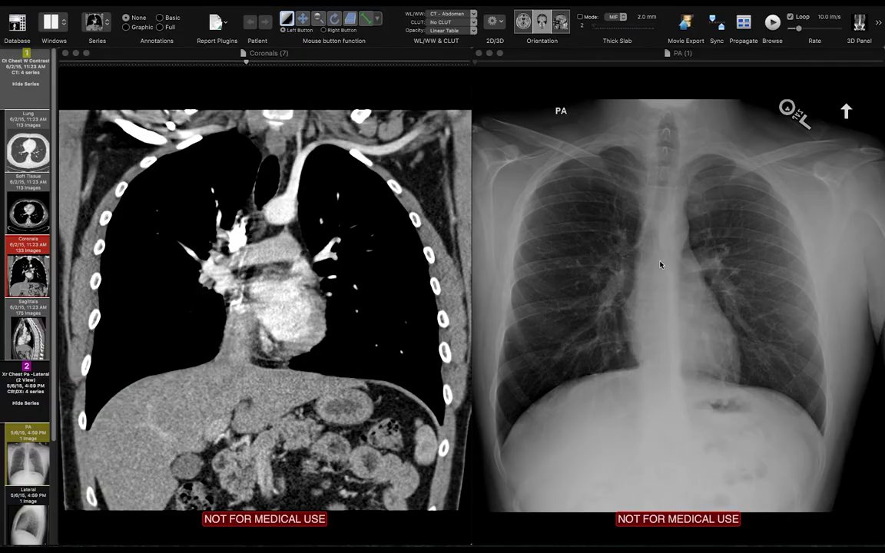
Page through coronal slices to the level of the heart and aortic arch
{"action": "scroll", "coordinate": [293, 218], "scroll_direction": "down", "scroll_amount": 4}
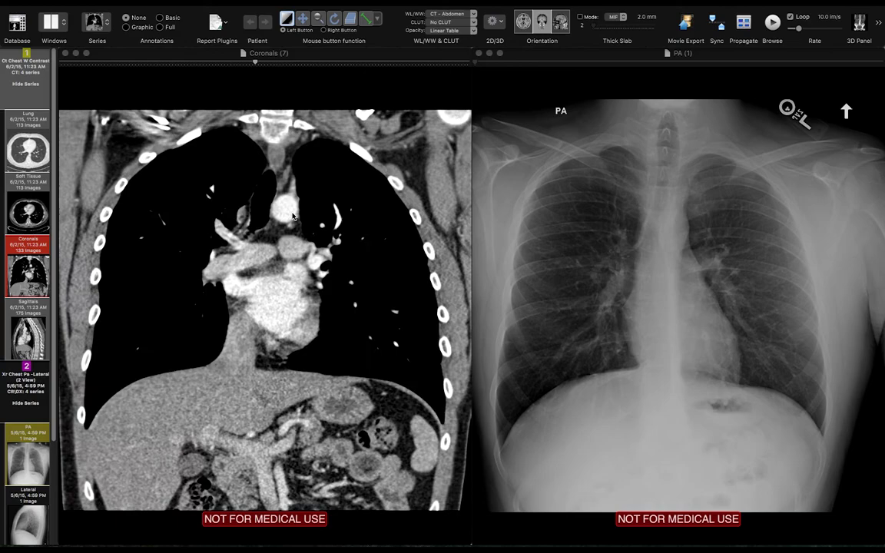
{"action": "scroll", "coordinate": [295, 218], "scroll_direction": "down", "scroll_amount": 5}
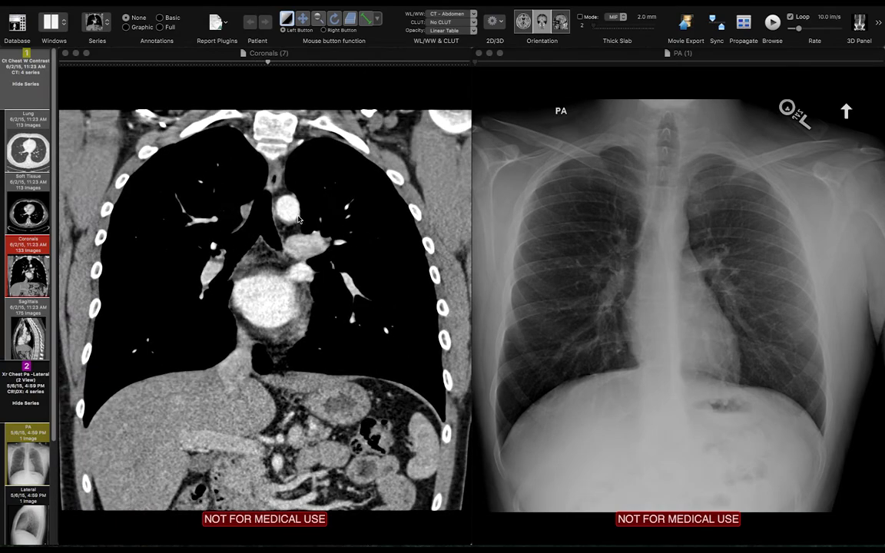
{"action": "scroll", "coordinate": [299, 234], "scroll_direction": "up", "scroll_amount": 10}
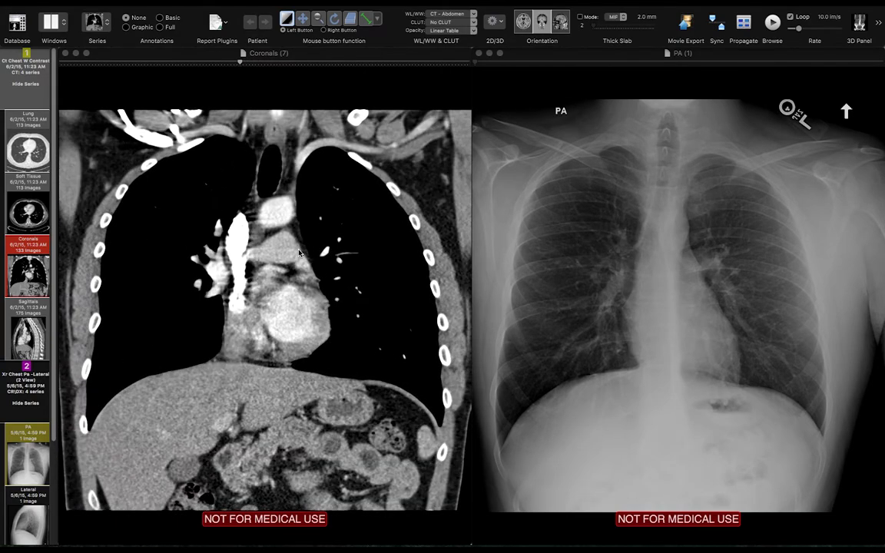
{"action": "scroll", "coordinate": [299, 253], "scroll_direction": "up", "scroll_amount": 2}
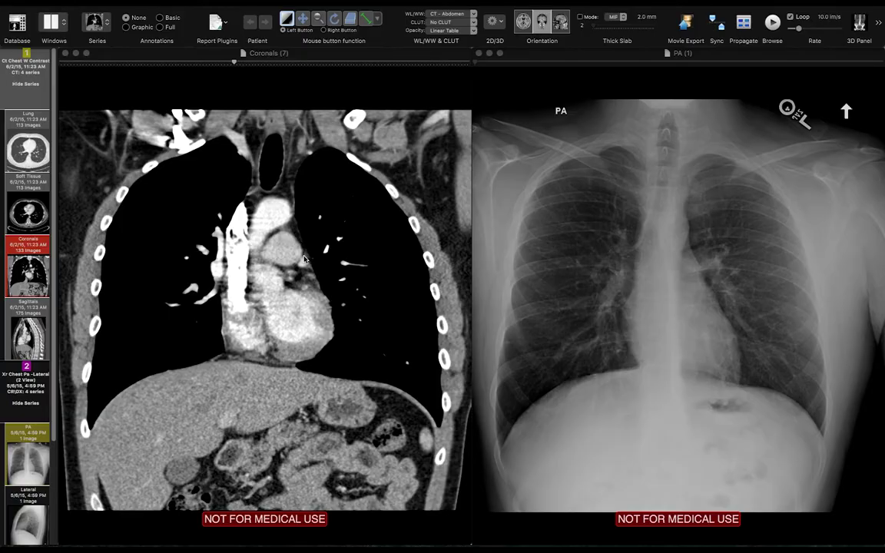
{"action": "scroll", "coordinate": [305, 259], "scroll_direction": "down", "scroll_amount": 3}
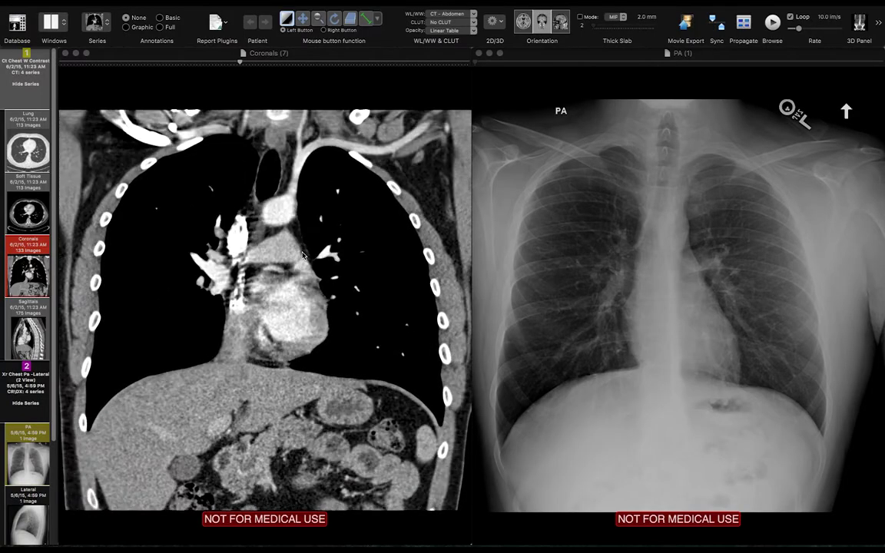
{"action": "scroll", "coordinate": [303, 256], "scroll_direction": "down", "scroll_amount": 2}
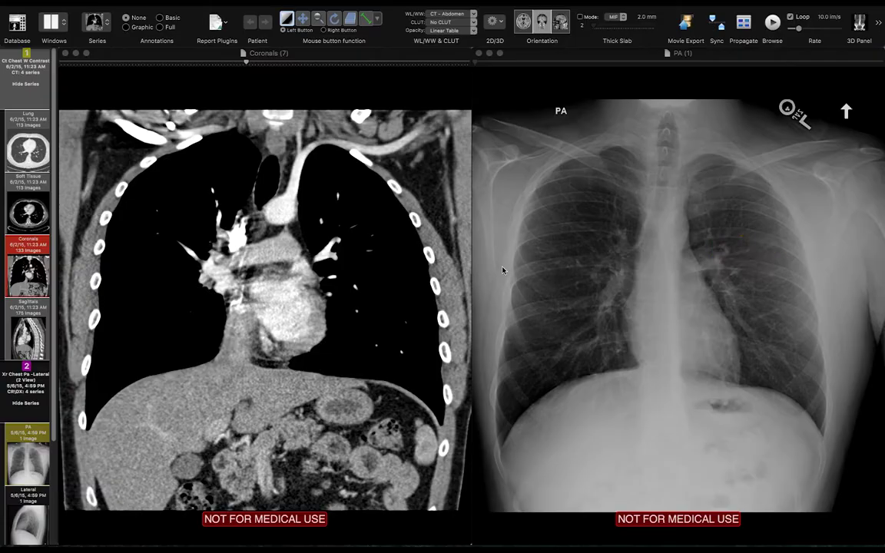
Move the coronal CT to a more anterior slice through the heart and ascending aorta
{"action": "left_click", "coordinate": [384, 268]}
{"action": "scroll", "coordinate": [338, 265], "scroll_direction": "down", "scroll_amount": 5}
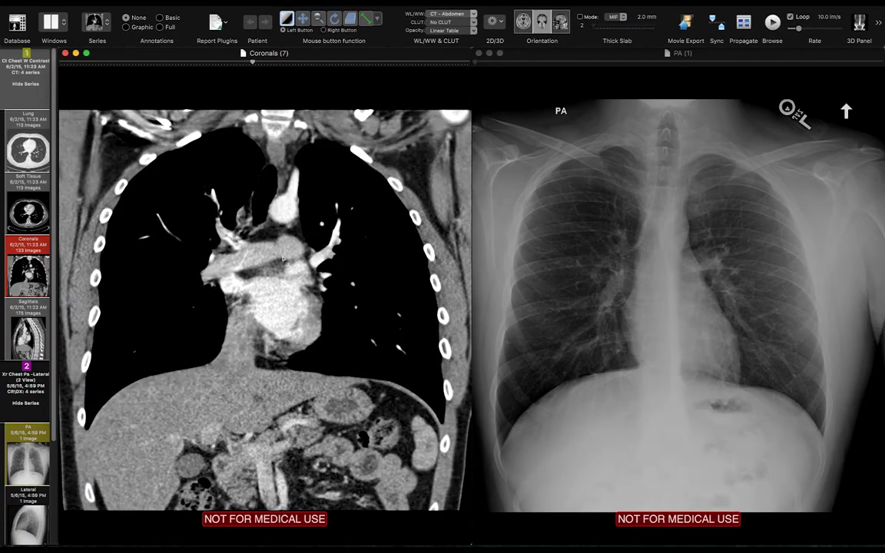
{"action": "scroll", "coordinate": [290, 261], "scroll_direction": "up", "scroll_amount": 6}
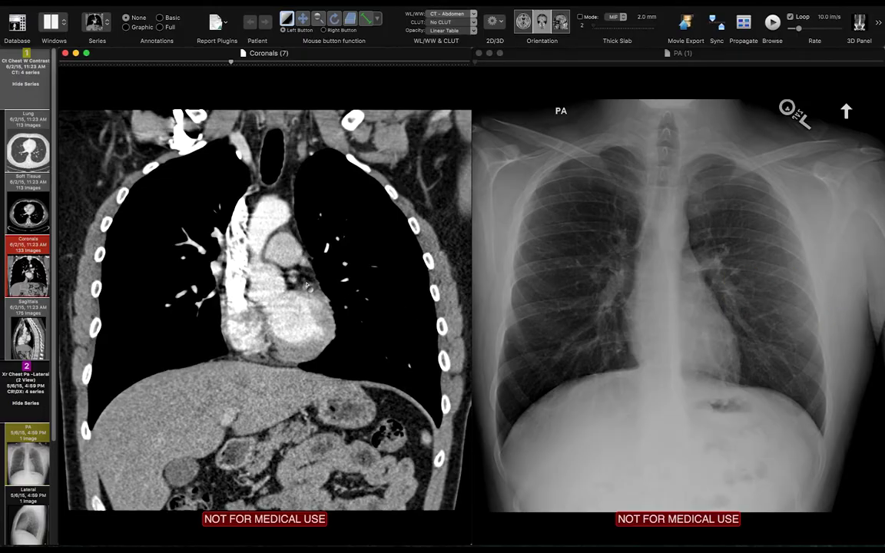
Step the coronal CT anteriorly to the slice showing the heart beneath the clavicles
{"action": "scroll", "coordinate": [312, 288], "scroll_direction": "up", "scroll_amount": 5}
{"action": "scroll", "coordinate": [312, 289], "scroll_direction": "down", "scroll_amount": 5}
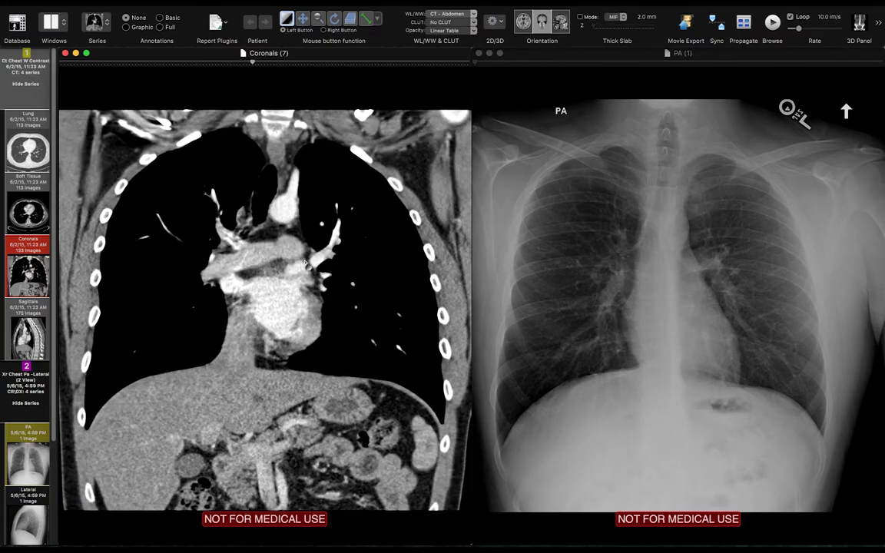
{"action": "scroll", "coordinate": [310, 264], "scroll_direction": "up", "scroll_amount": 2}
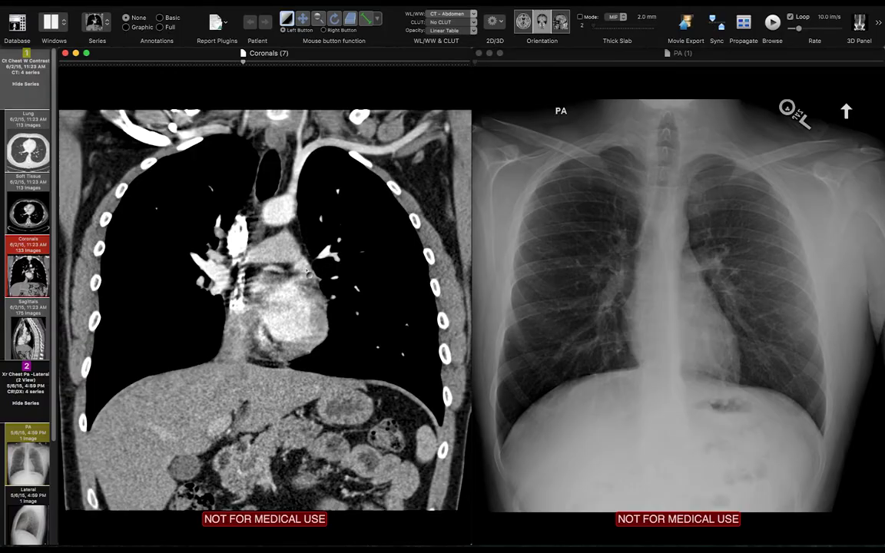
{"action": "scroll", "coordinate": [307, 273], "scroll_direction": "up", "scroll_amount": 5}
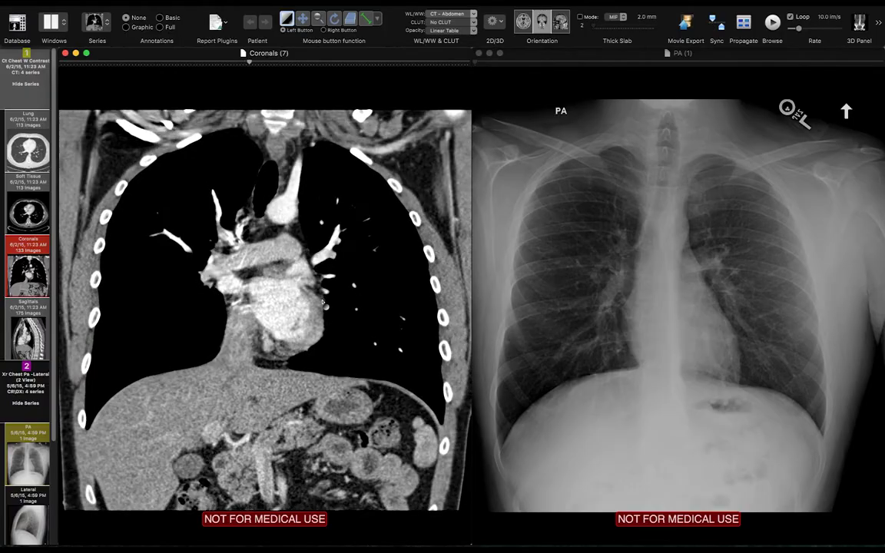
{"action": "scroll", "coordinate": [331, 322], "scroll_direction": "up", "scroll_amount": 5}
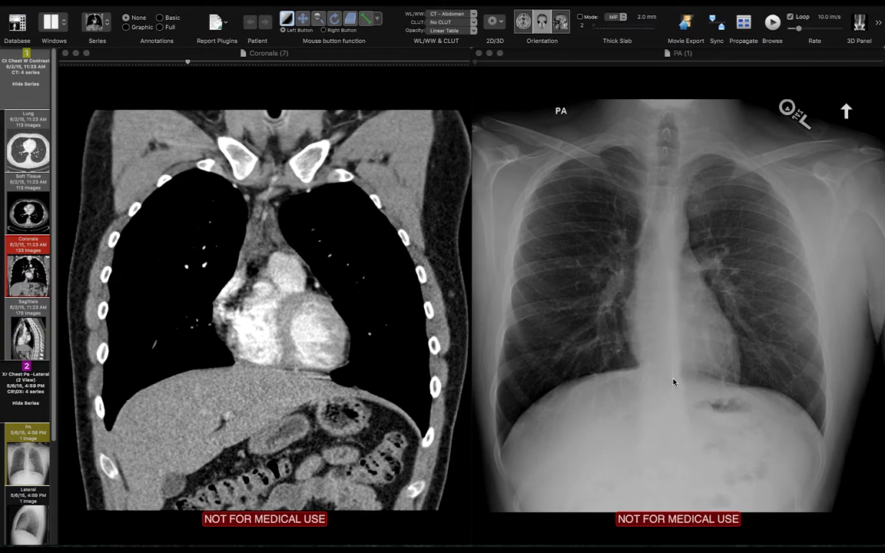
Scroll the coronal CT to a posterior slice through both hila and apply the CT - Pulmonary window
{"action": "left_click", "coordinate": [245, 359]}
{"action": "scroll", "coordinate": [254, 369], "scroll_direction": "down", "scroll_amount": 10}
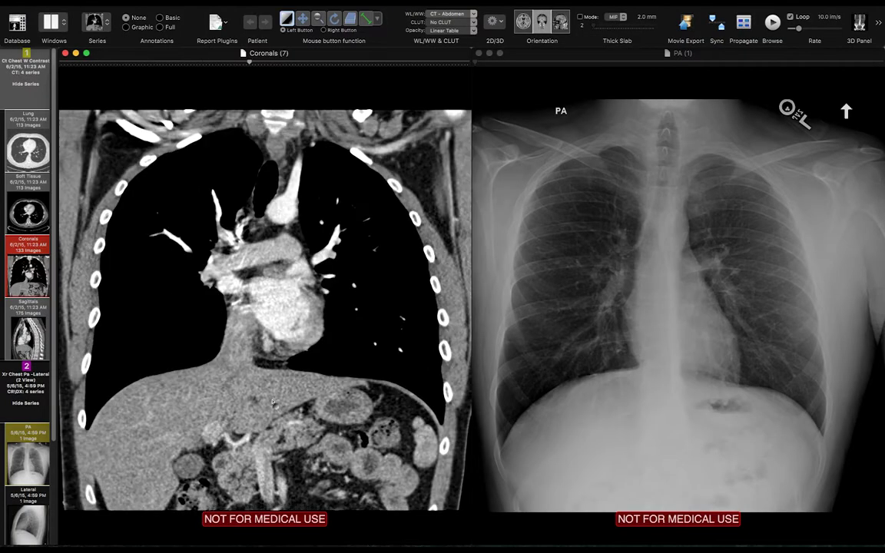
{"action": "scroll", "coordinate": [272, 402], "scroll_direction": "down", "scroll_amount": 15}
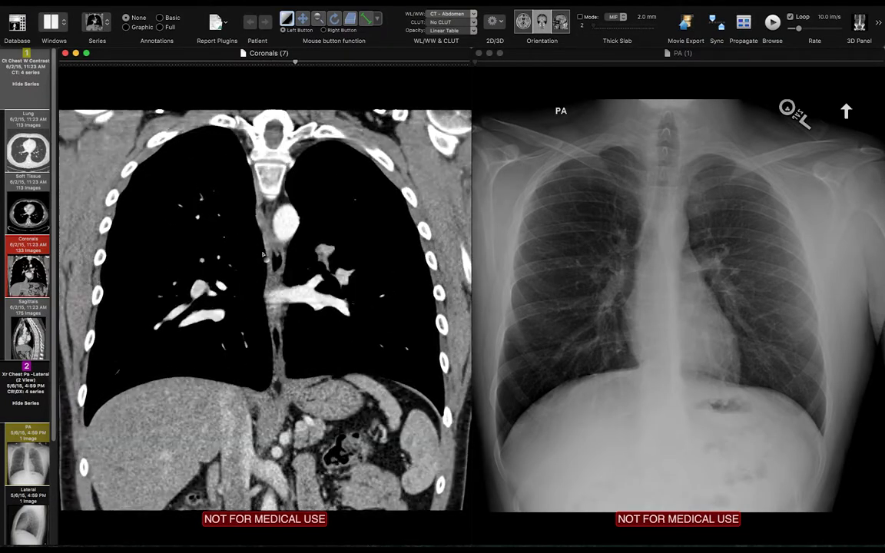
{"action": "scroll", "coordinate": [262, 254], "scroll_direction": "up", "scroll_amount": 3}
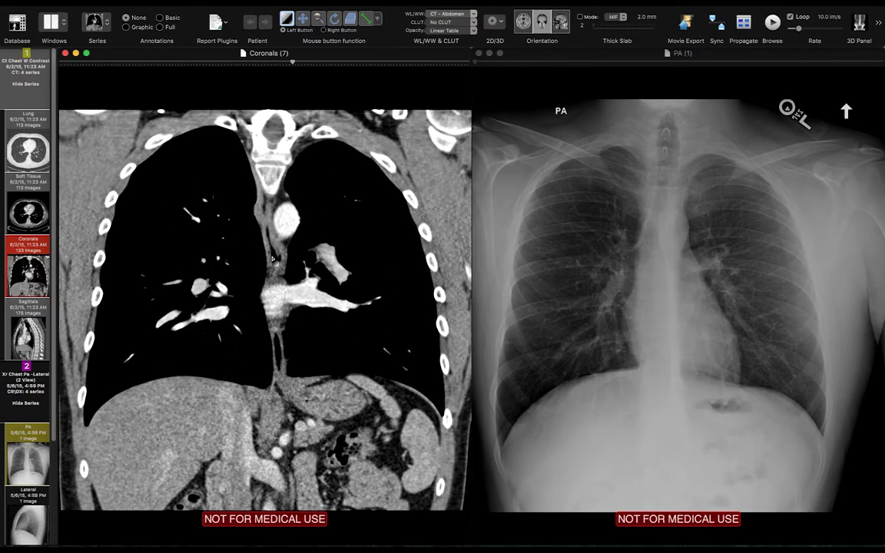
{"action": "scroll", "coordinate": [272, 259], "scroll_direction": "down", "scroll_amount": 5}
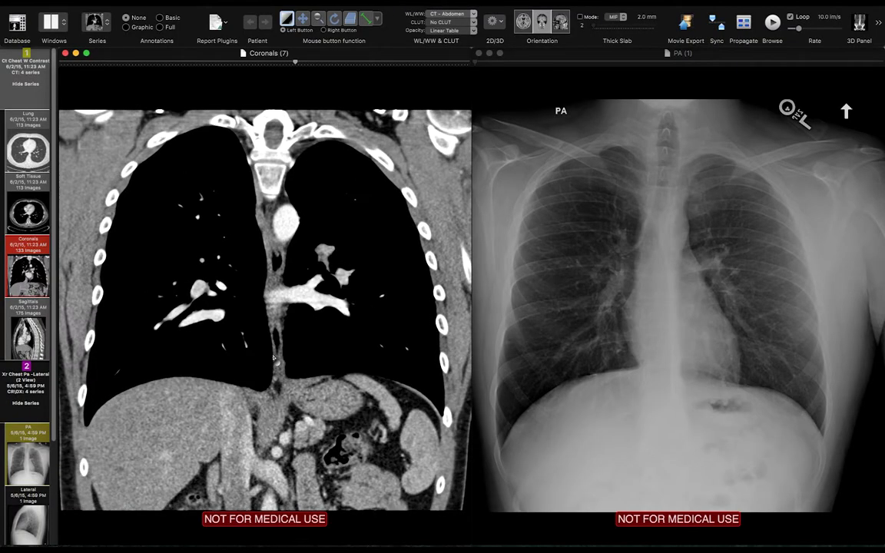
{"action": "scroll", "coordinate": [273, 358], "scroll_direction": "up", "scroll_amount": 4}
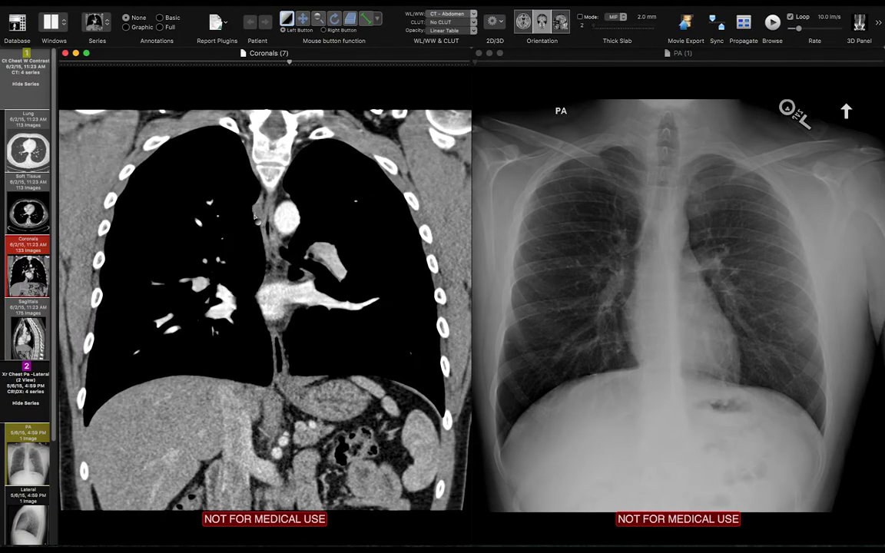
{"action": "scroll", "coordinate": [255, 218], "scroll_direction": "down", "scroll_amount": 8}
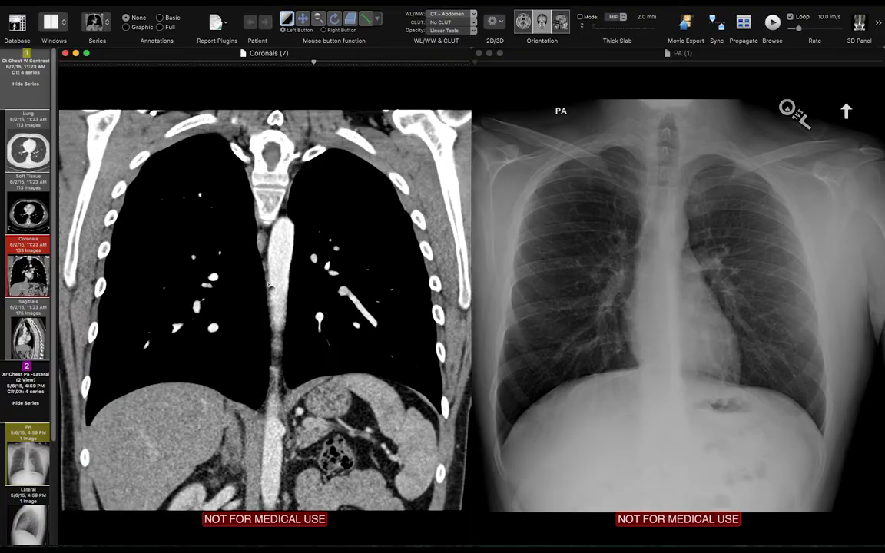
{"action": "scroll", "coordinate": [267, 281], "scroll_direction": "down", "scroll_amount": 4}
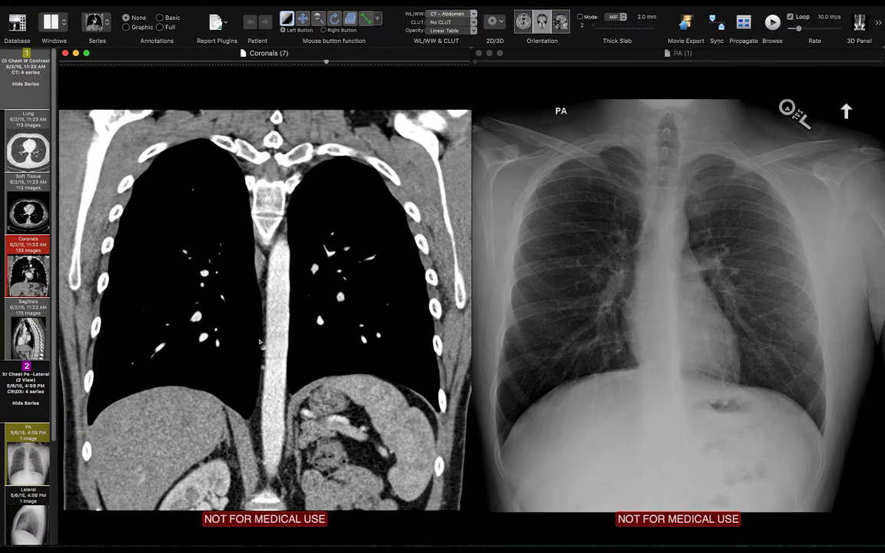
{"action": "scroll", "coordinate": [261, 342], "scroll_direction": "up", "scroll_amount": 10}
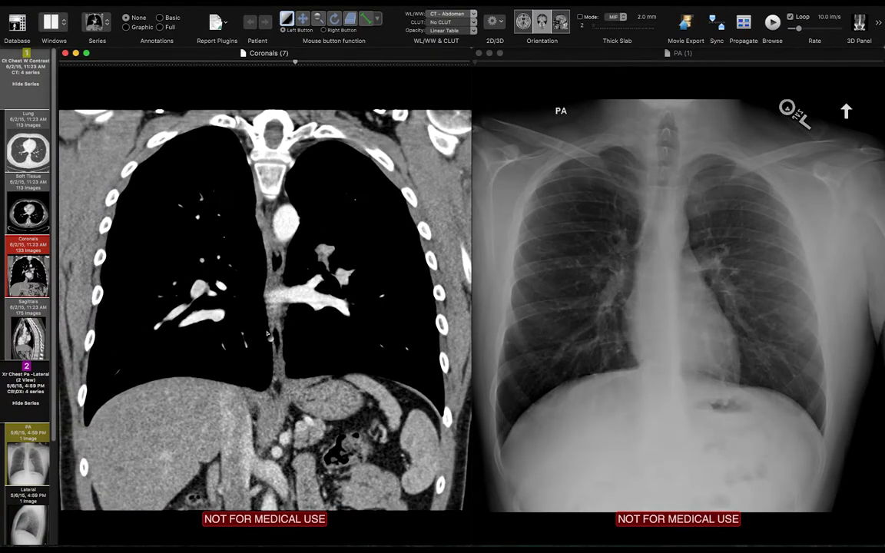
{"action": "scroll", "coordinate": [268, 333], "scroll_direction": "down", "scroll_amount": 2}
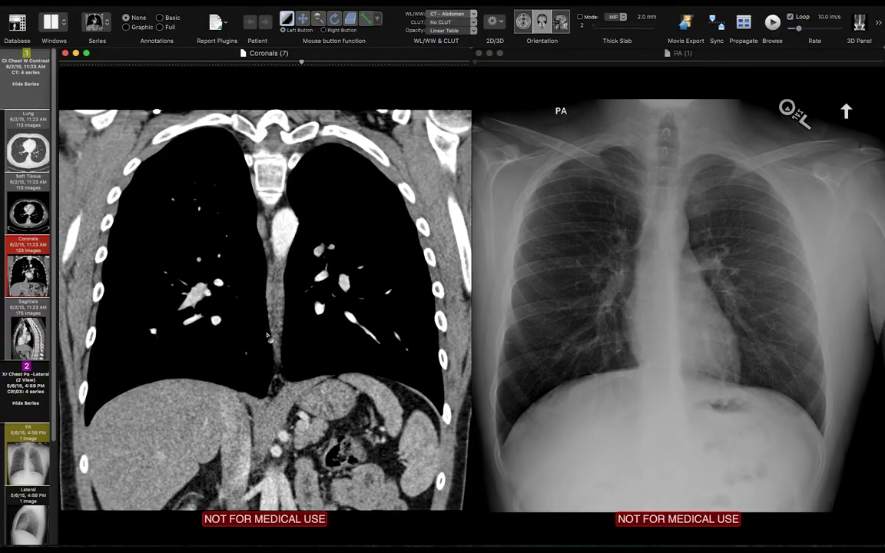
{"action": "key", "text": "5"}
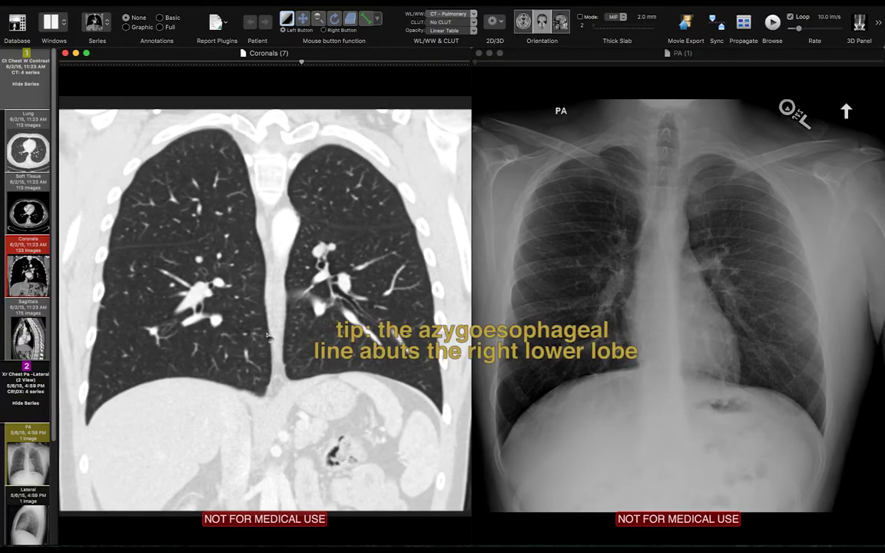